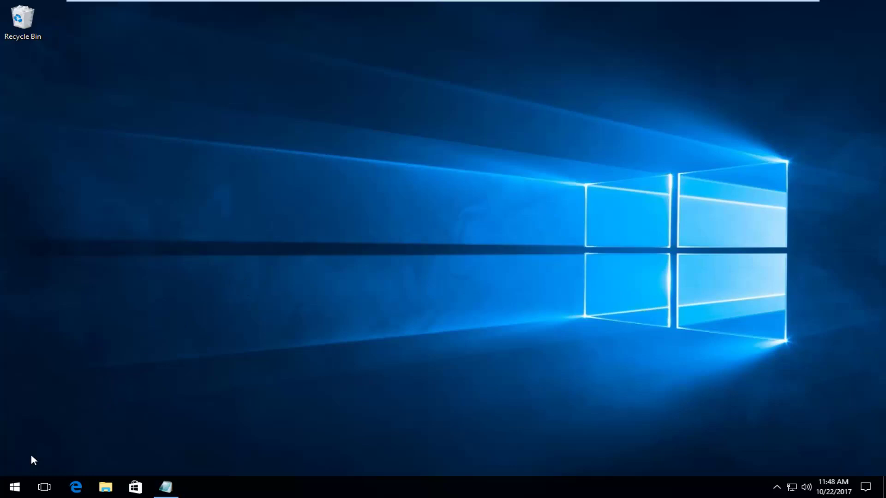
Enable 'Show hidden files, folders, and drives' in File Explorer Options and apply it.
left_click(9, 483)
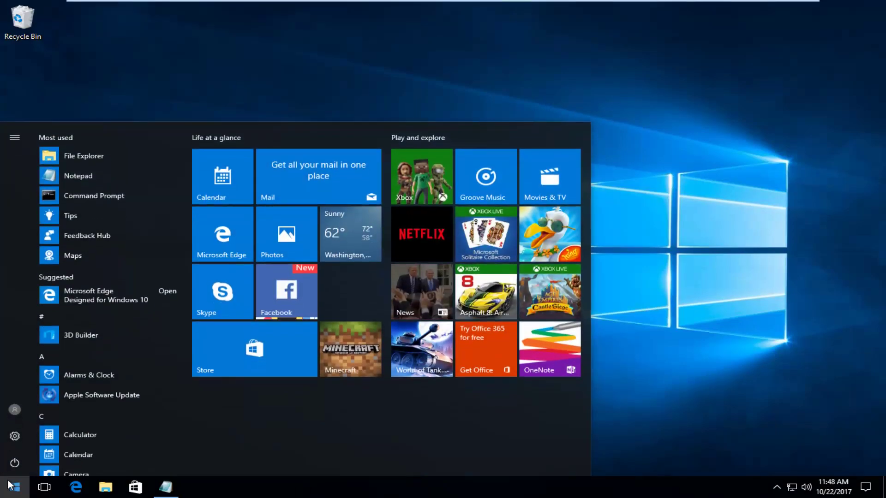
type("folder optio")
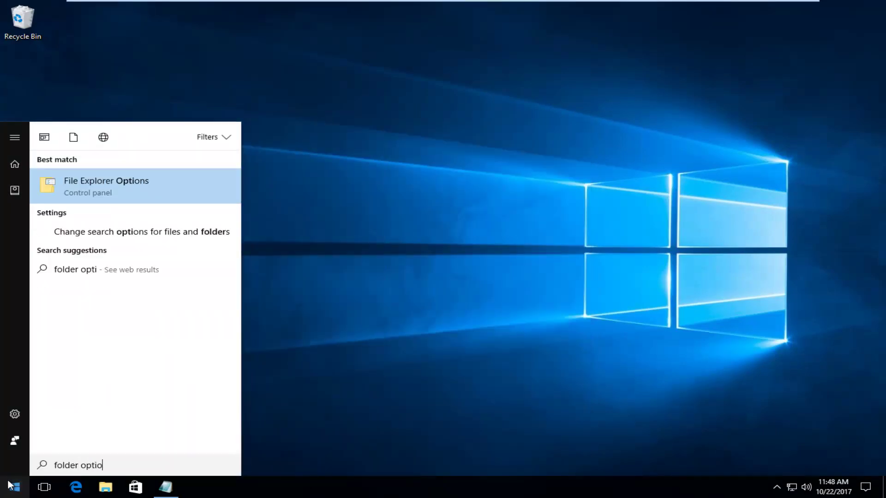
type("ns")
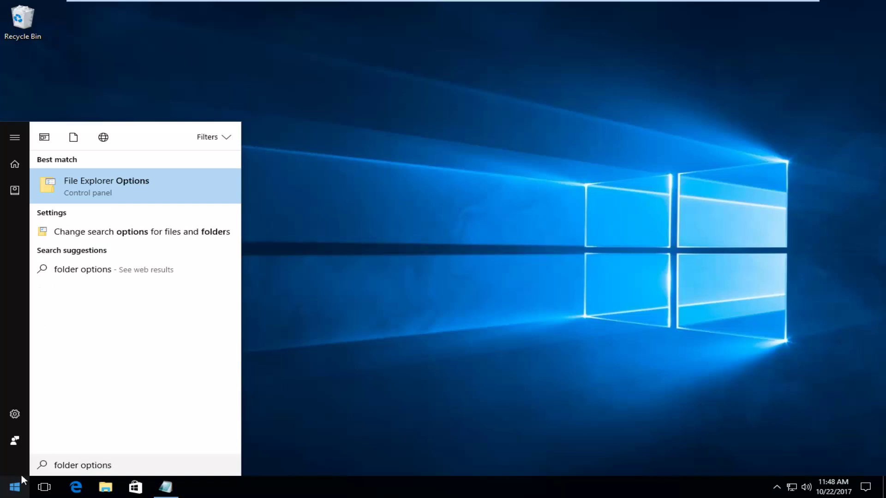
left_click(88, 195)
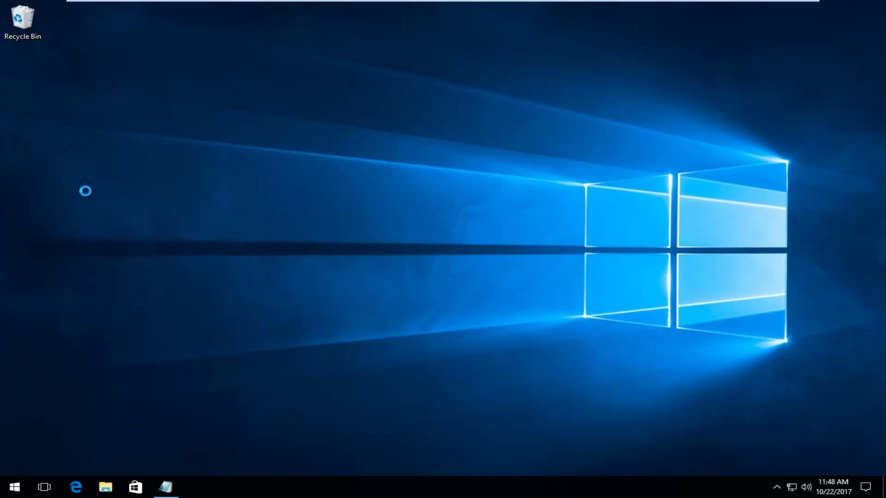
left_click_drag(170, 85, 399, 106)
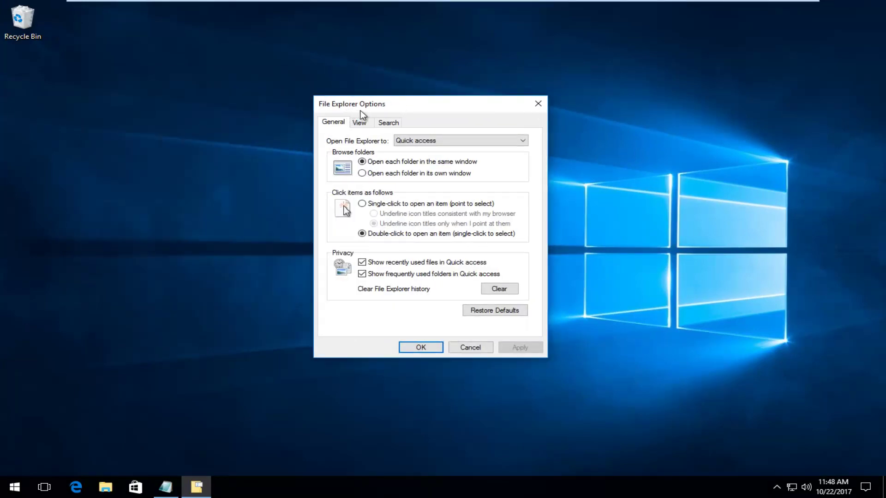
left_click(362, 123)
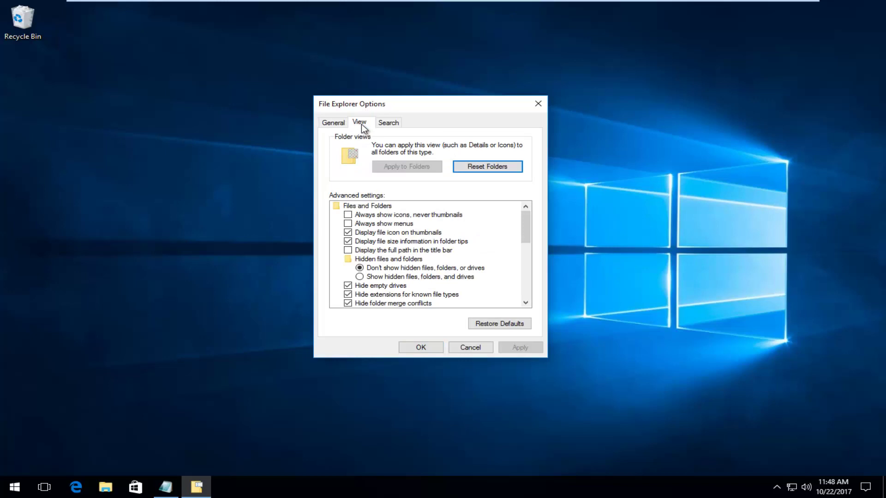
left_click(368, 276)
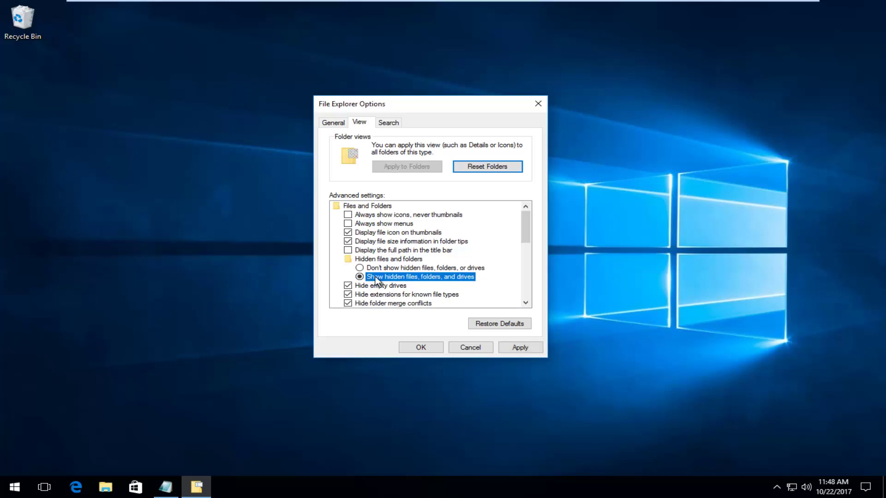
left_click(512, 349)
left_click(424, 350)
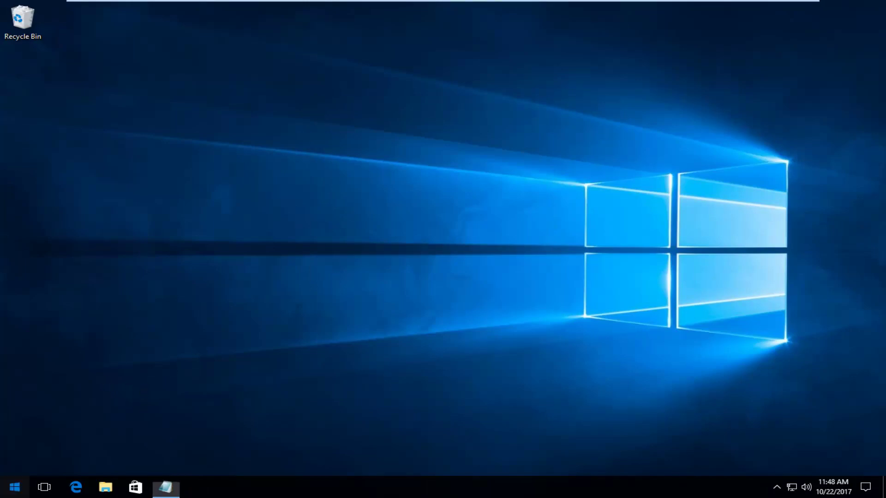
Open This PC in File Explorer through a Start search for 'this pc'.
left_click(14, 487)
type("this pc")
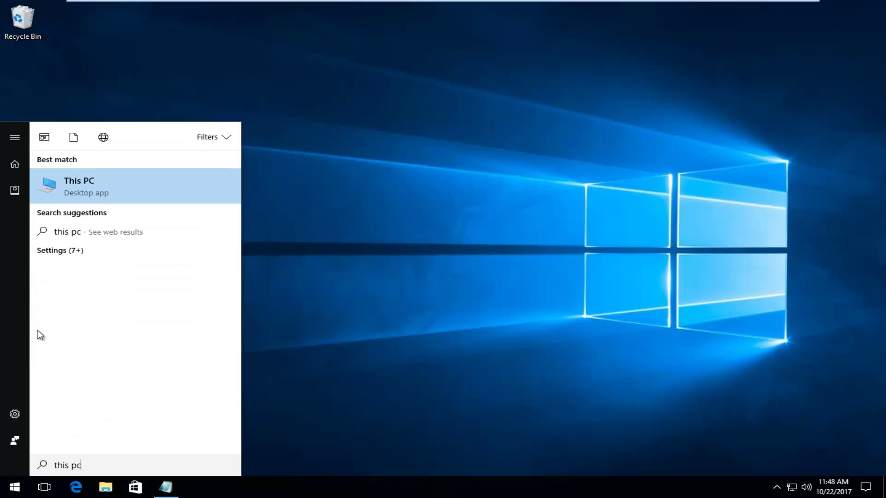
left_click(64, 191)
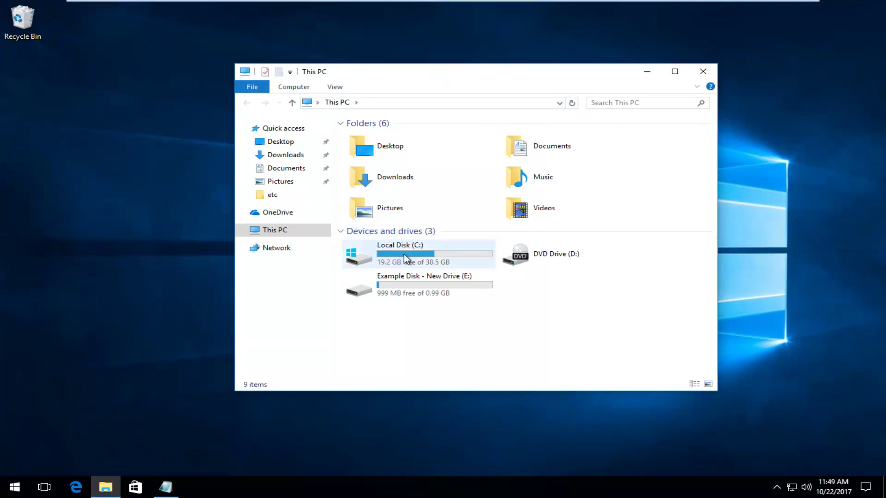
Browse into C:\Windows\System32\drivers\etc and select the hosts file.
double_click(391, 256)
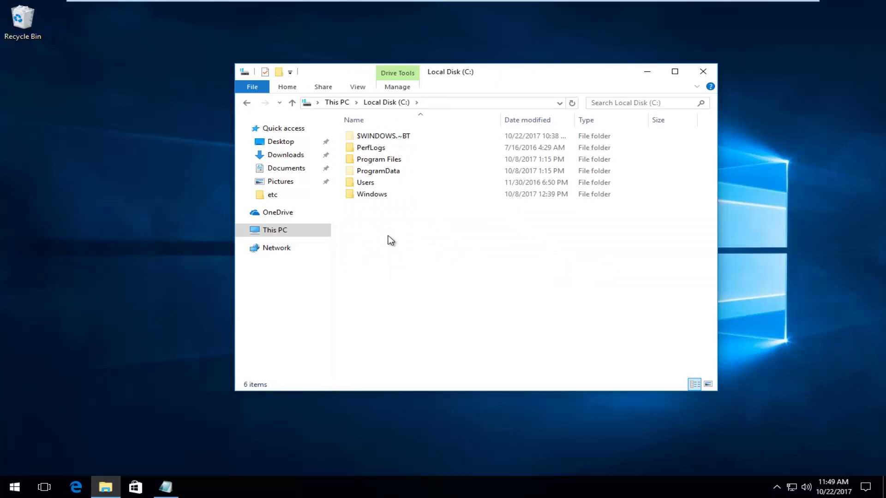
double_click(374, 195)
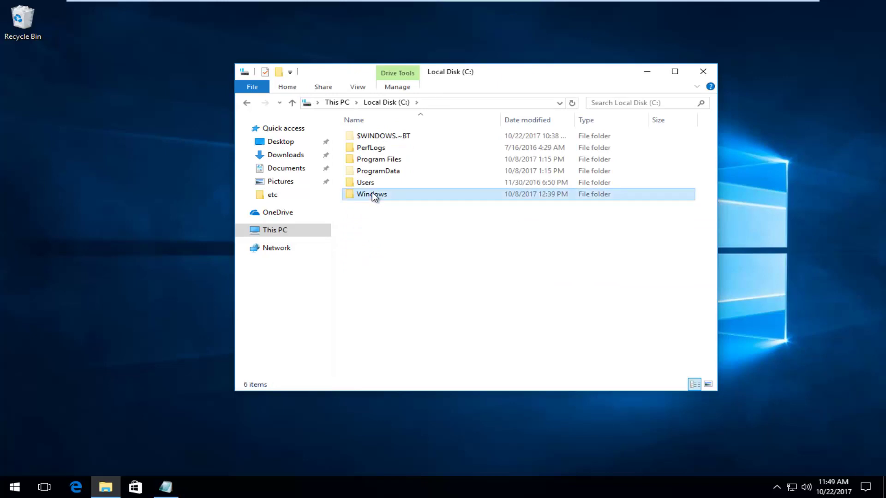
scroll(461, 189, "down", 14)
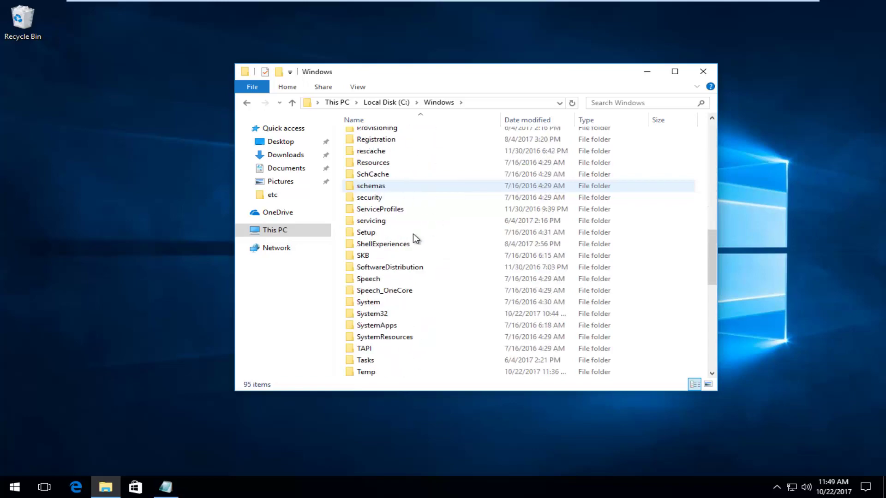
double_click(374, 314)
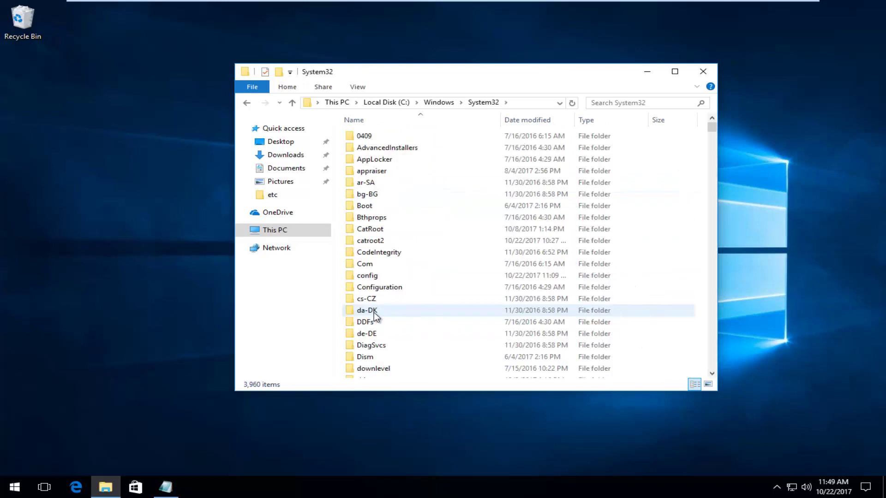
scroll(395, 301, "down", 2)
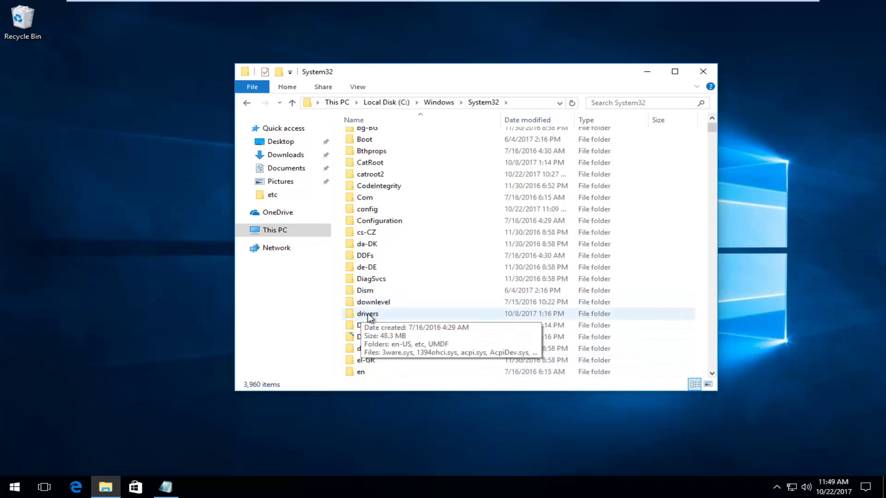
double_click(368, 314)
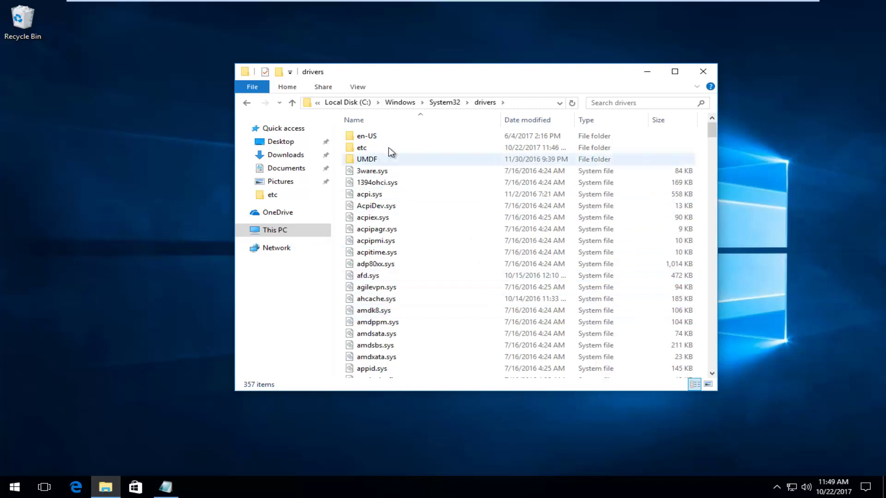
double_click(361, 151)
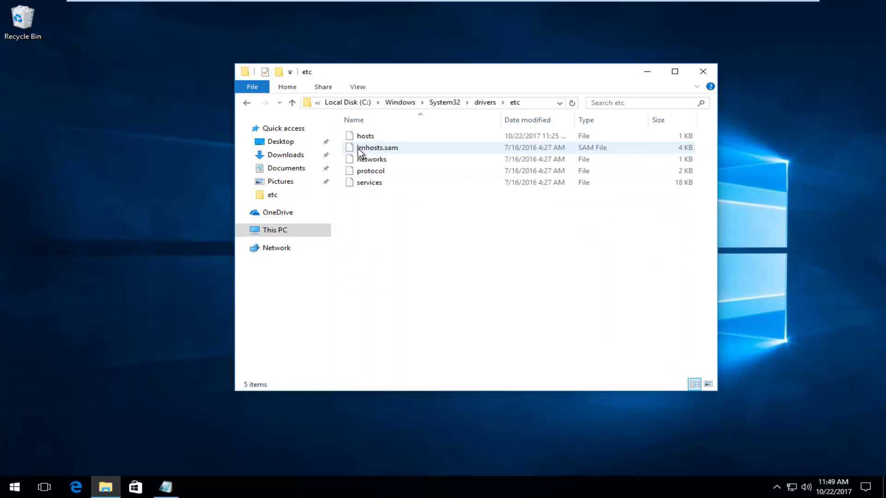
left_click(366, 136)
Copy the hosts file from etc onto the desktop, then minimize the etc window.
right_click(366, 136)
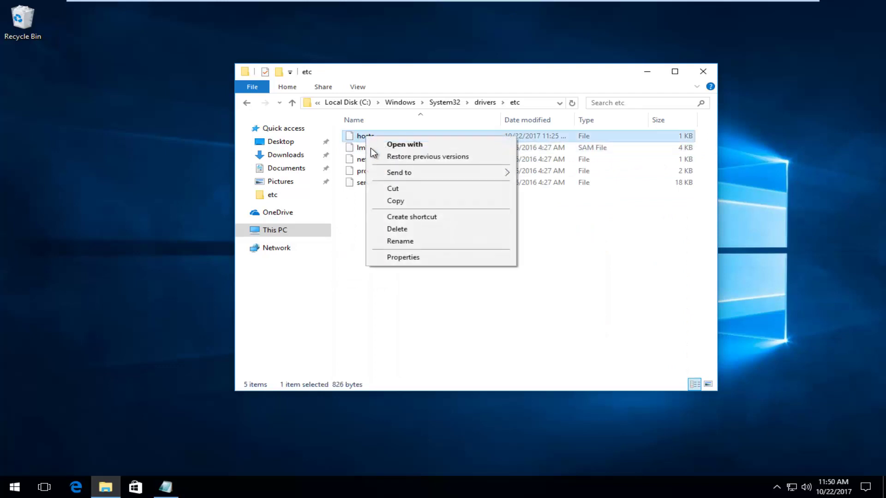
left_click(390, 201)
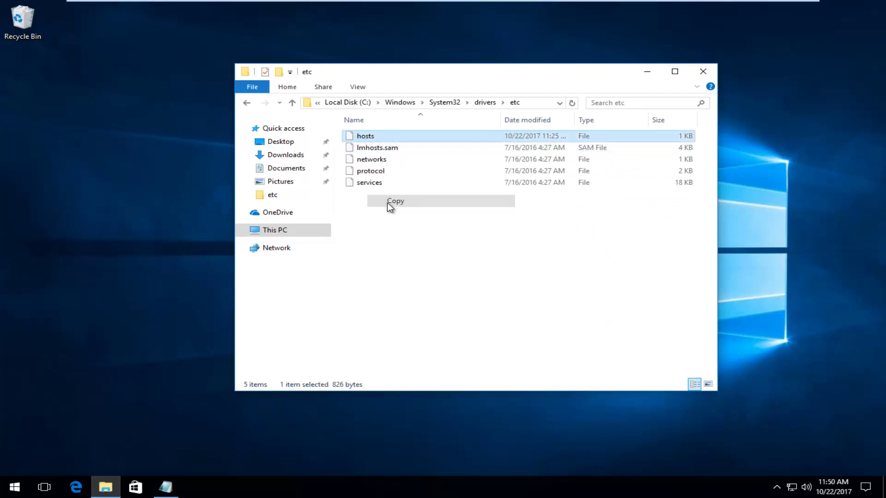
right_click(51, 95)
right_click(42, 70)
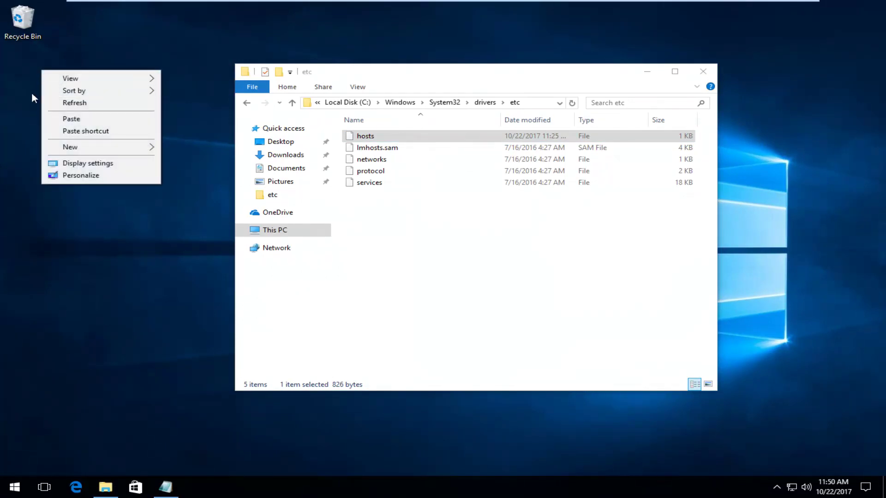
left_click(71, 119)
left_click(647, 71)
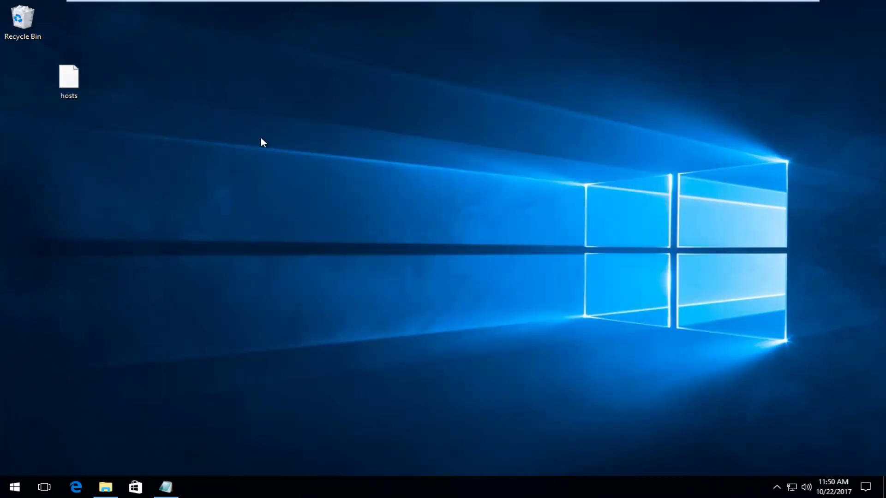
Open the desktop hosts file in Notepad and center its window.
double_click(66, 73)
left_click(63, 123)
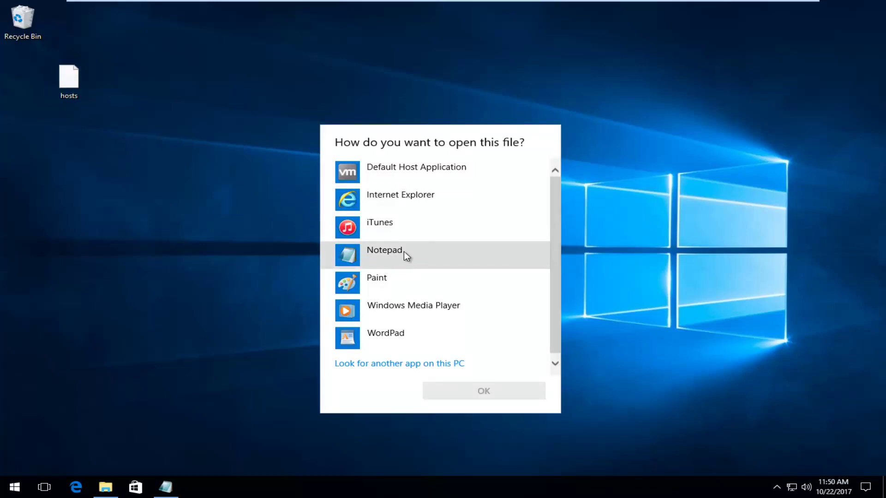
left_click(381, 251)
left_click(482, 394)
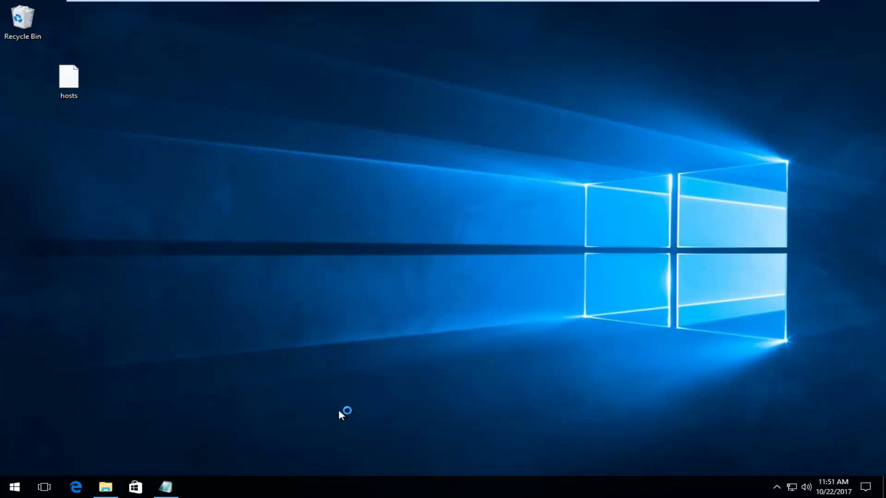
left_click_drag(192, 86, 452, 60)
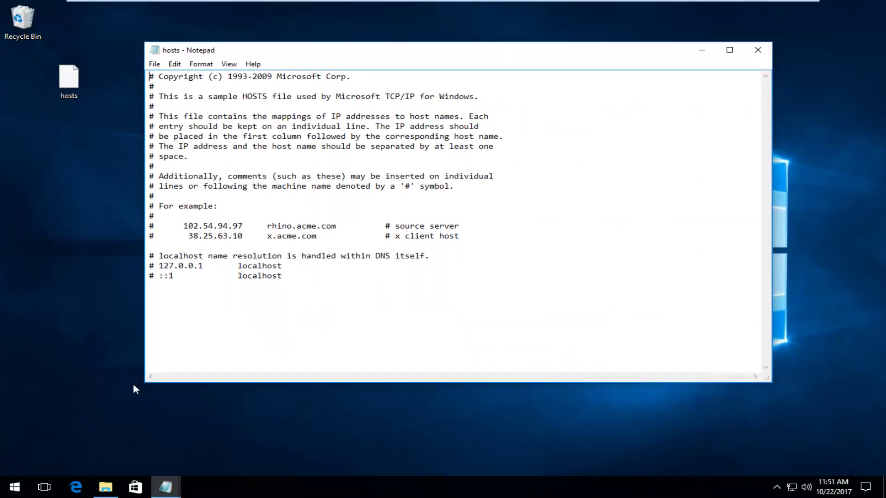
Copy all of the default hosts text from the Untitled Notepad document.
mouse_move(165, 487)
left_click(99, 439)
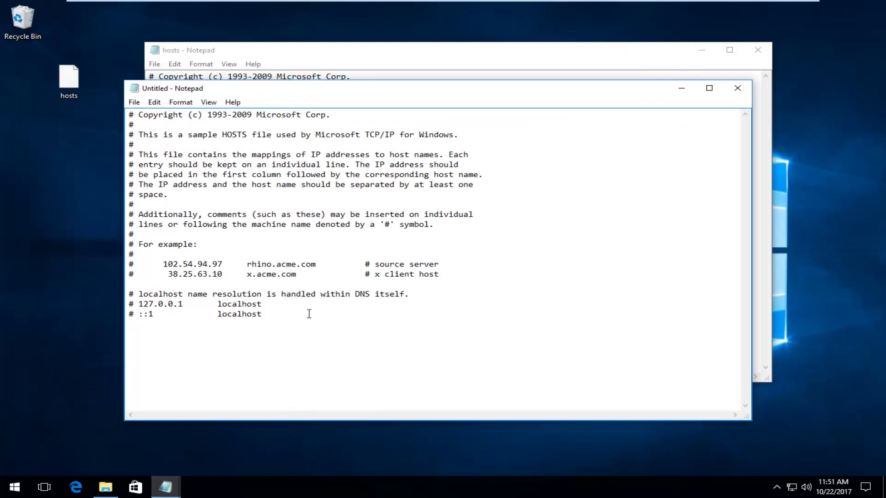
left_click_drag(311, 347, 140, 110)
right_click(203, 167)
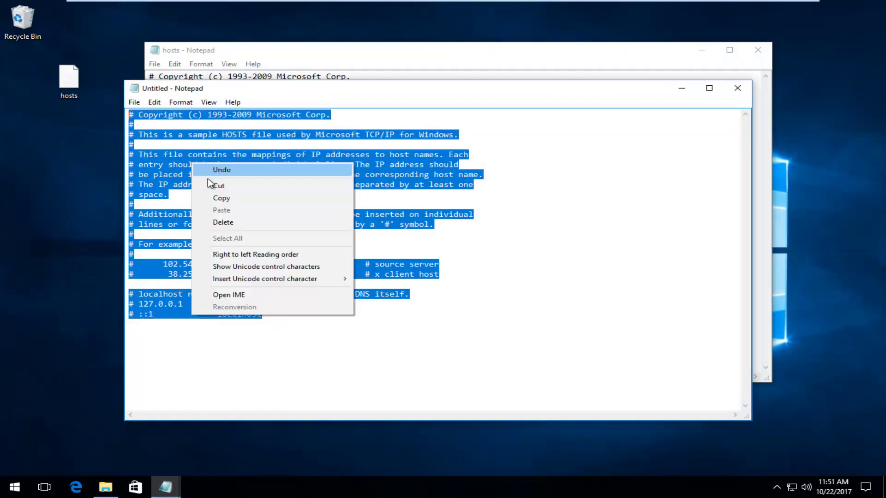
left_click(213, 196)
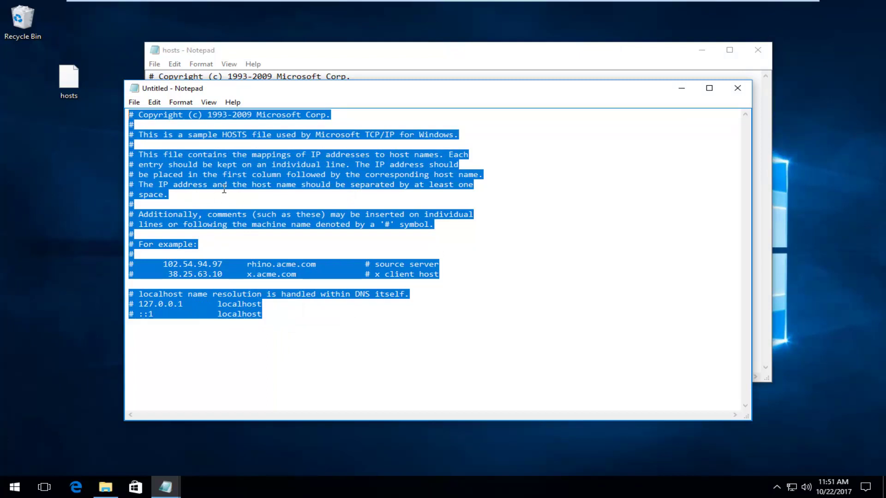
left_click(195, 345)
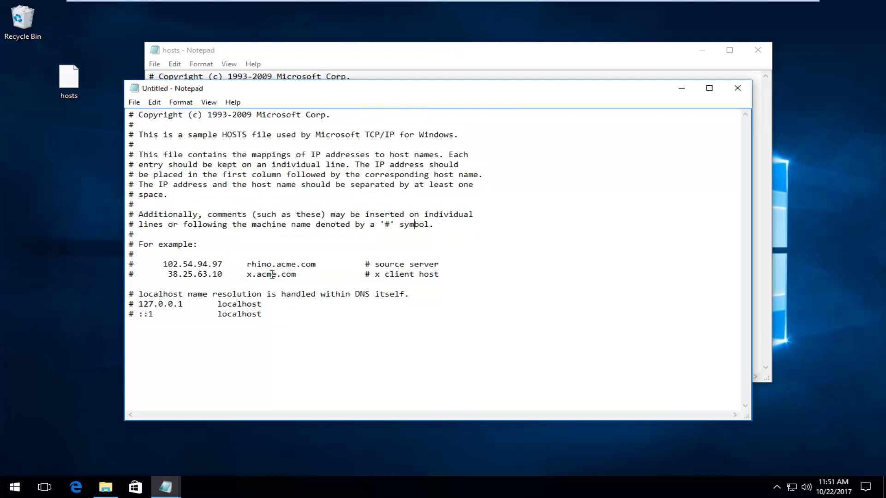
left_click_drag(287, 335, 110, 85)
right_click(221, 173)
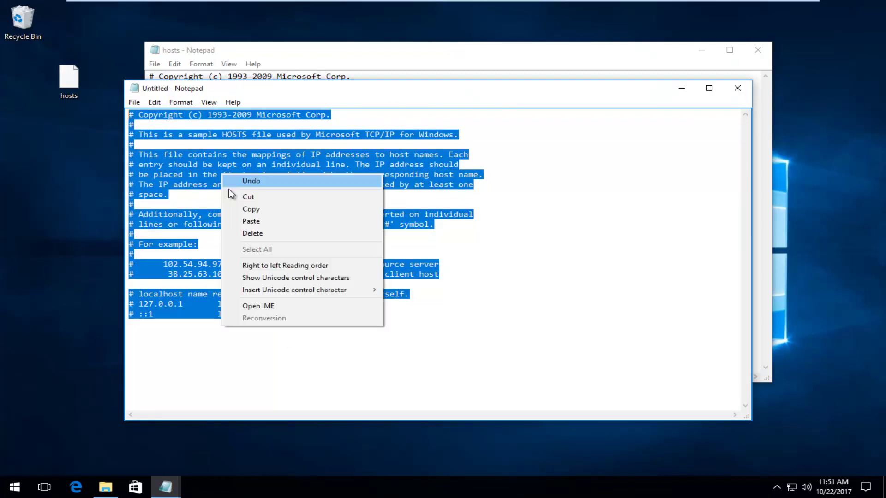
left_click(249, 209)
left_click(583, 191)
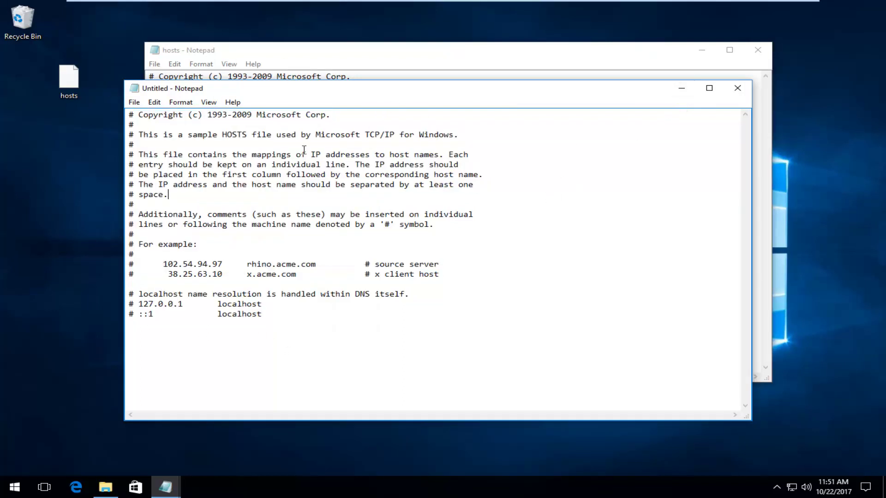
Overwrite the hosts file's contents with the pasted default text, save, and close Notepad.
left_click(681, 88)
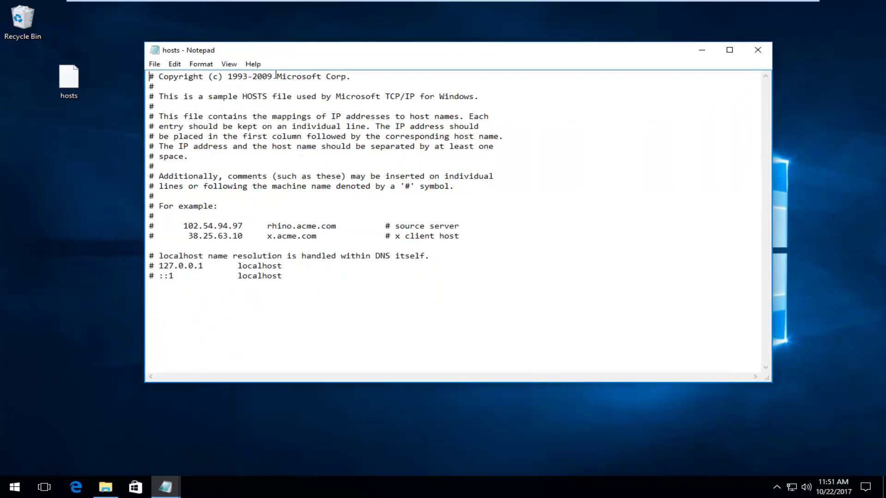
key("ctrl+a")
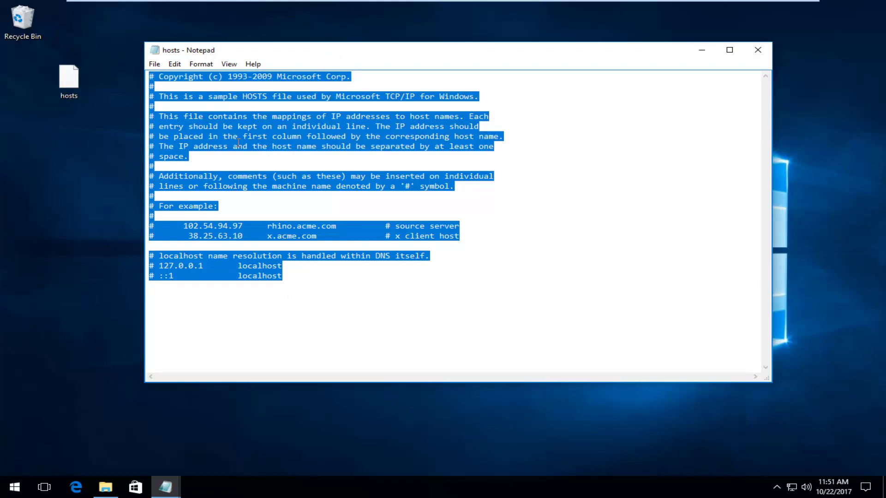
right_click(231, 125)
left_click(253, 174)
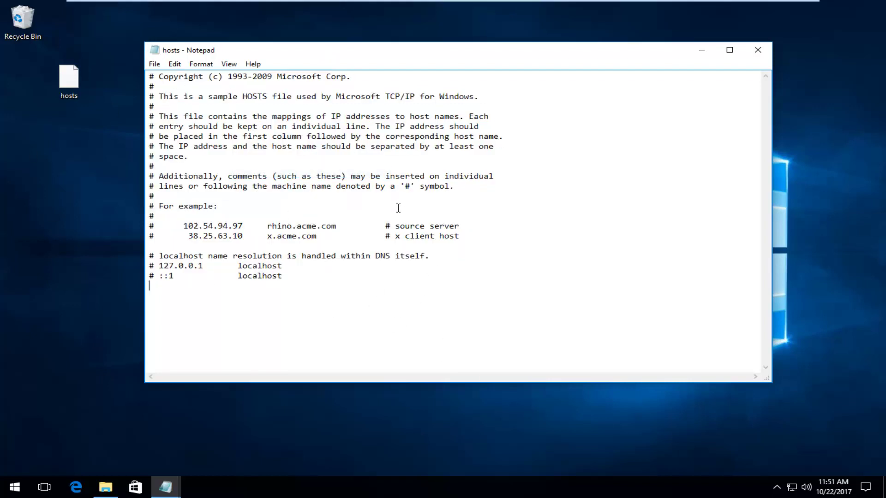
left_click(158, 67)
left_click(165, 96)
left_click(758, 50)
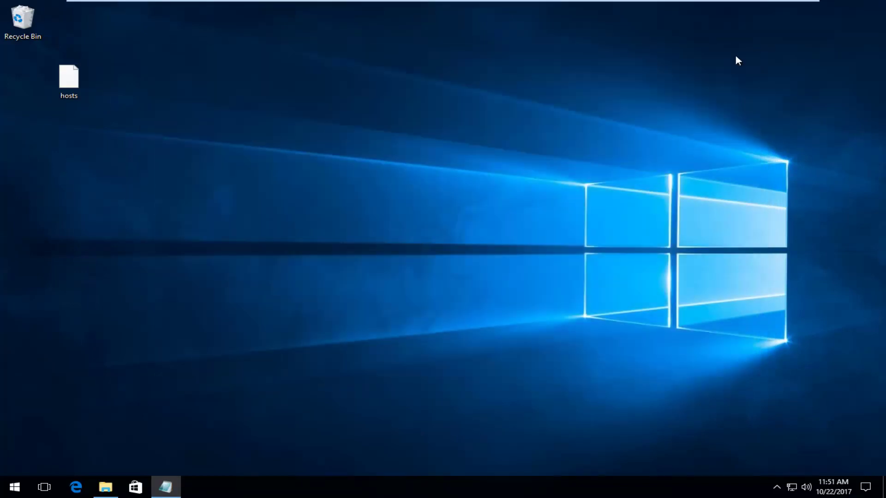
Drag the desktop hosts file into etc, replacing the original with administrator permission.
left_click(105, 487)
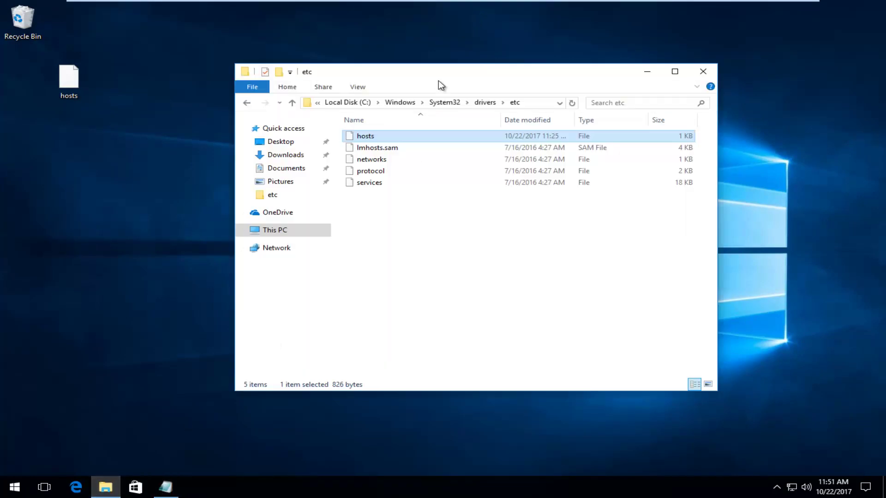
left_click(68, 82)
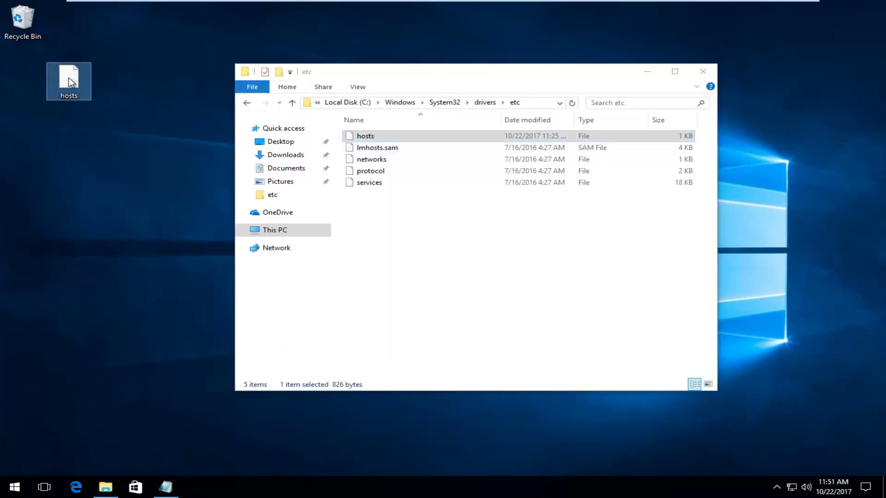
mouse_move(67, 77)
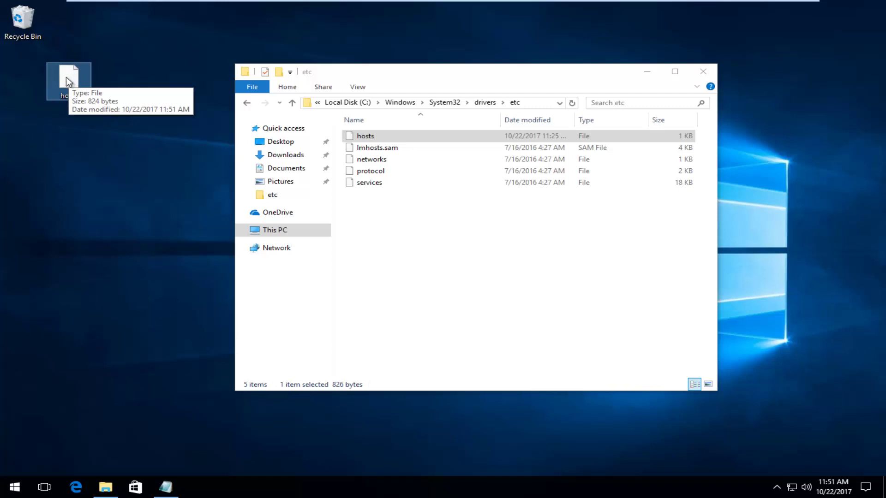
left_click_drag(66, 76, 447, 220)
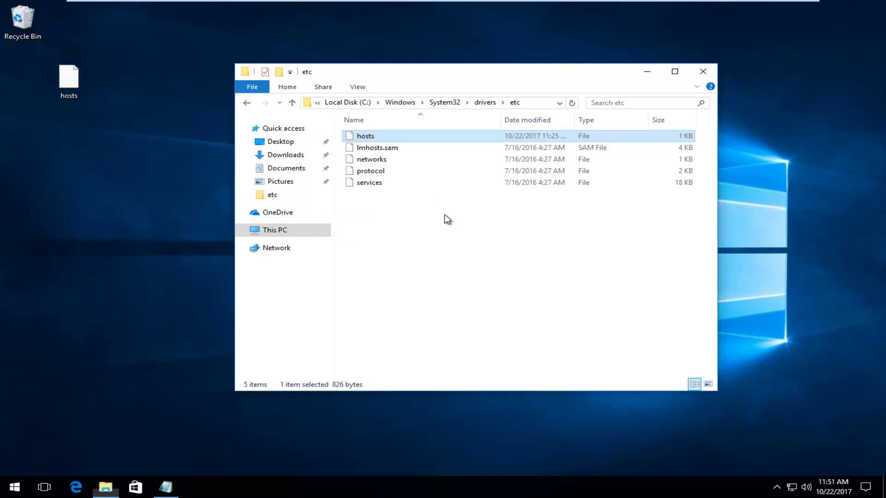
left_click(385, 157)
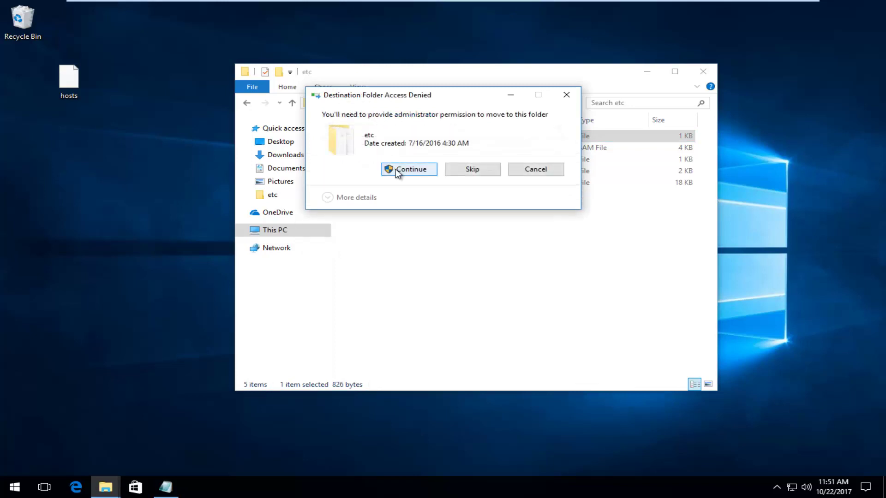
left_click(398, 171)
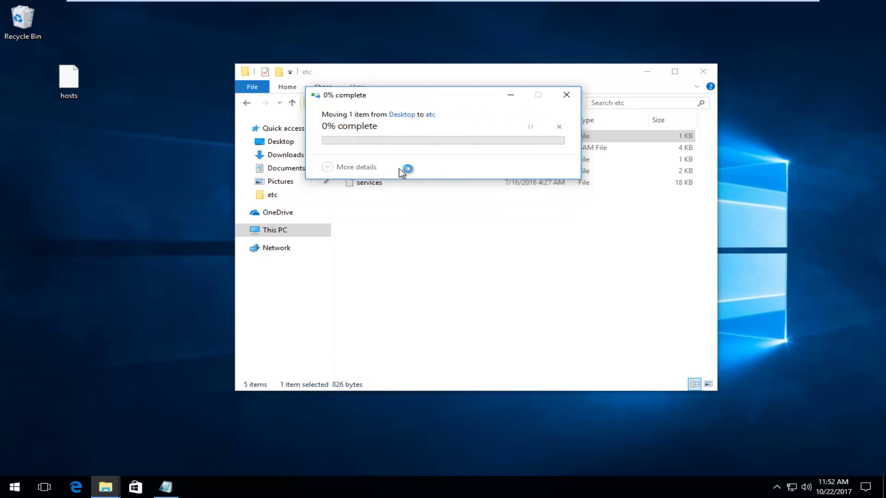